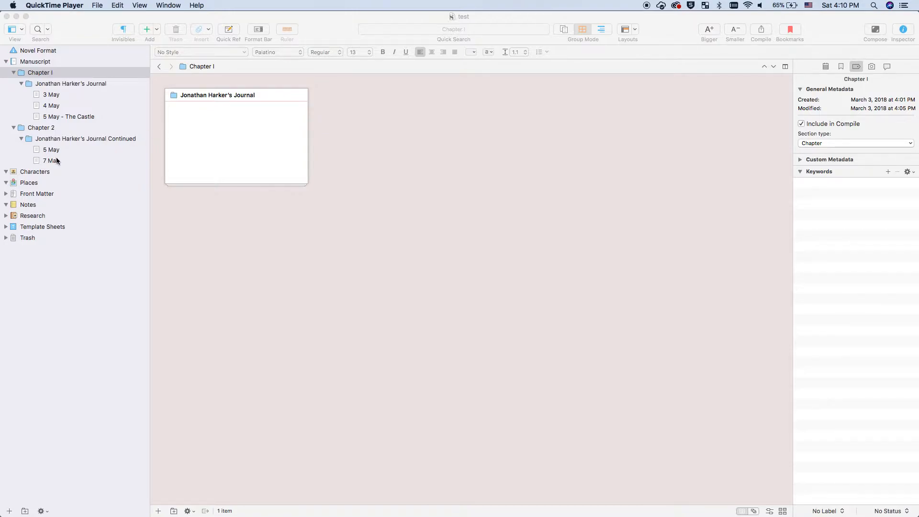
- In the "5 May - The Castle" scene, insert an extra blank line before the paragraph beginning "All at once the wolves"
left_click(54, 100)
left_click(57, 88)
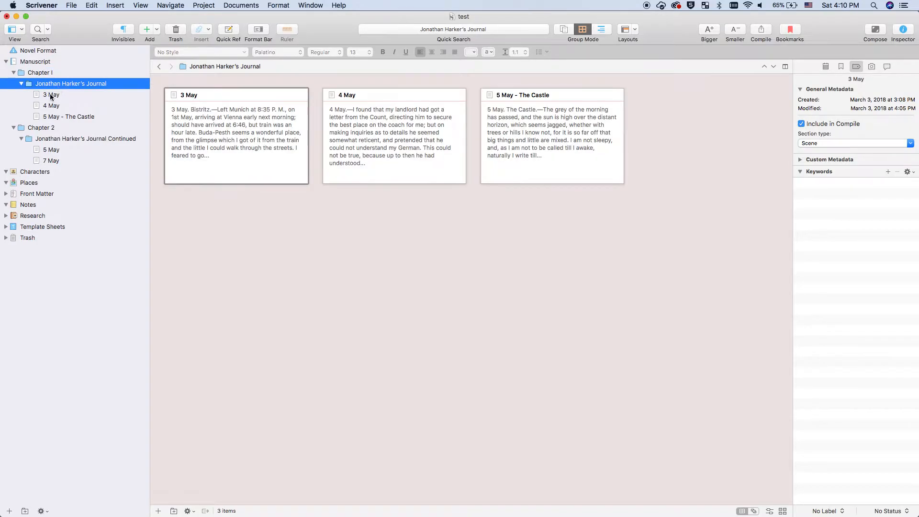
left_click(50, 96)
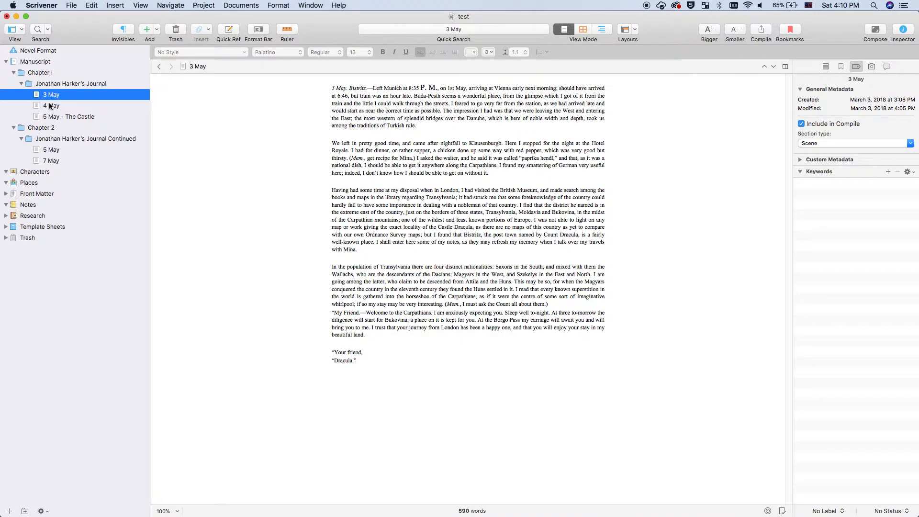
left_click(49, 106)
left_click(48, 117)
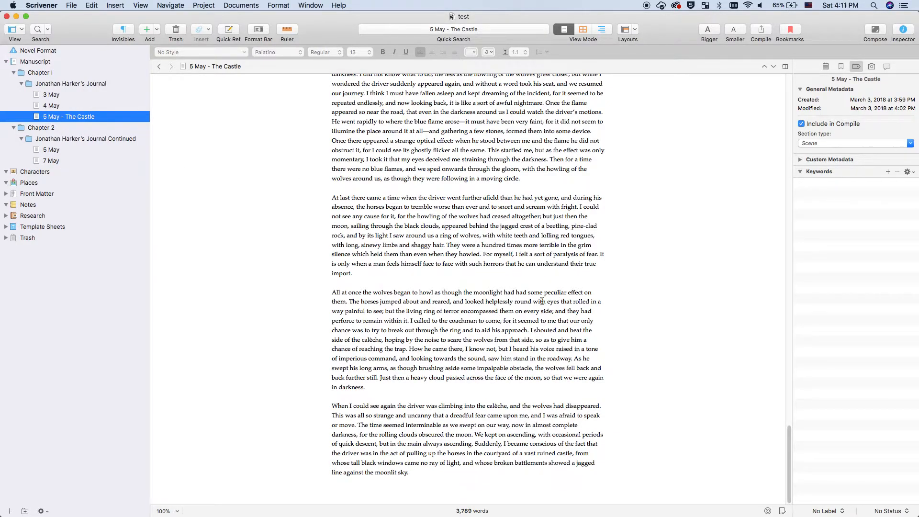
left_click(472, 283)
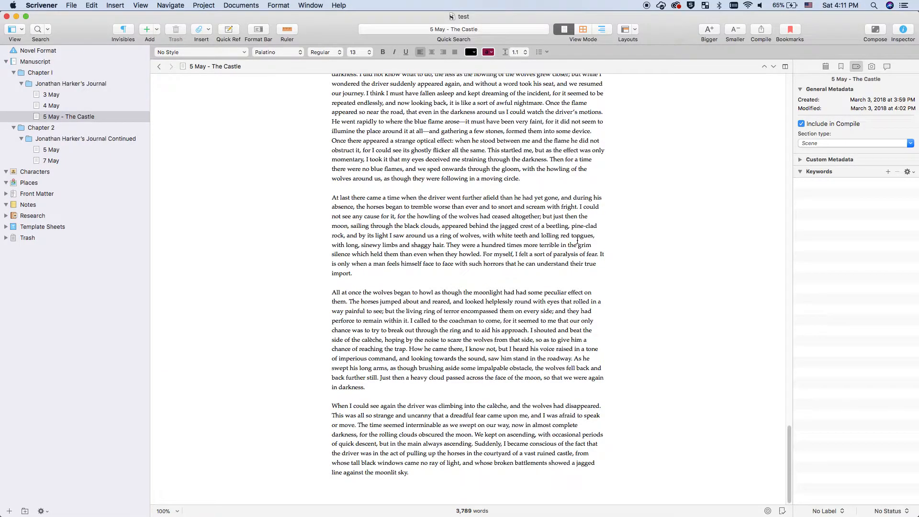
key("Return")
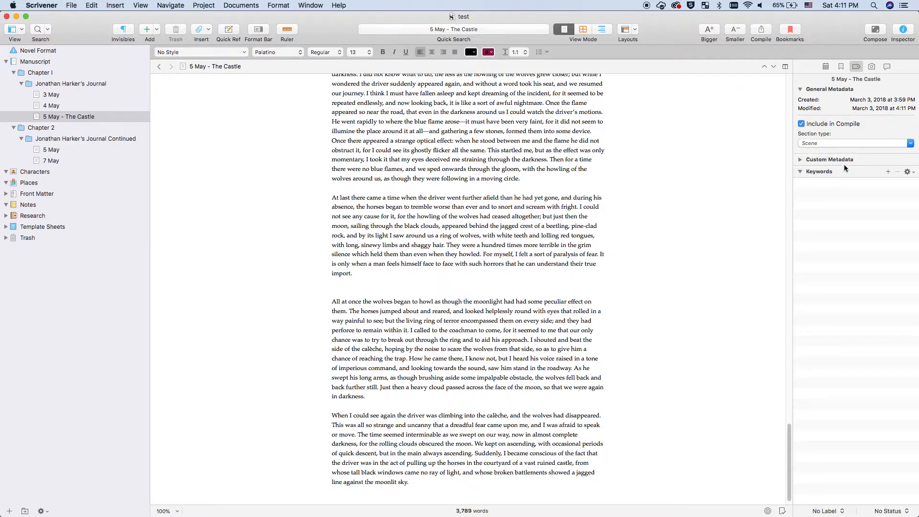
- Open the compile settings for the manuscript and set the output type to Print
left_click(762, 30)
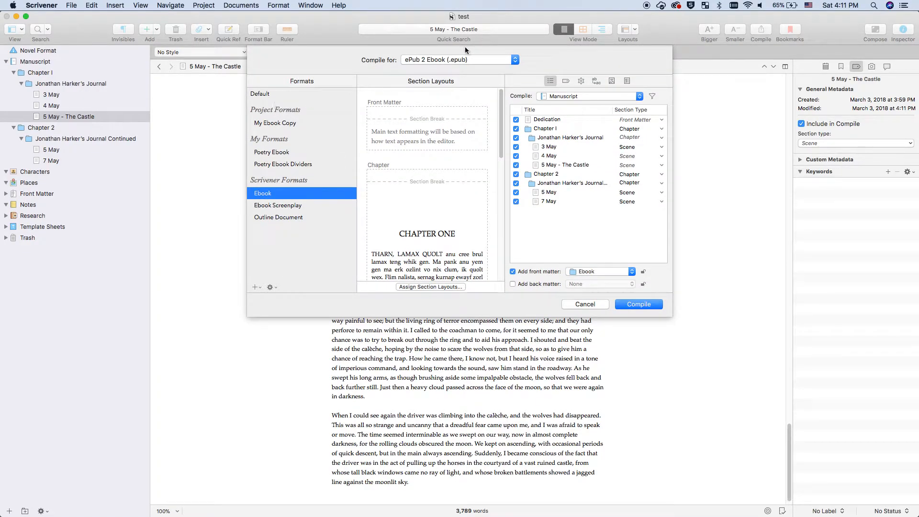
left_click(458, 60)
mouse_move(456, 8)
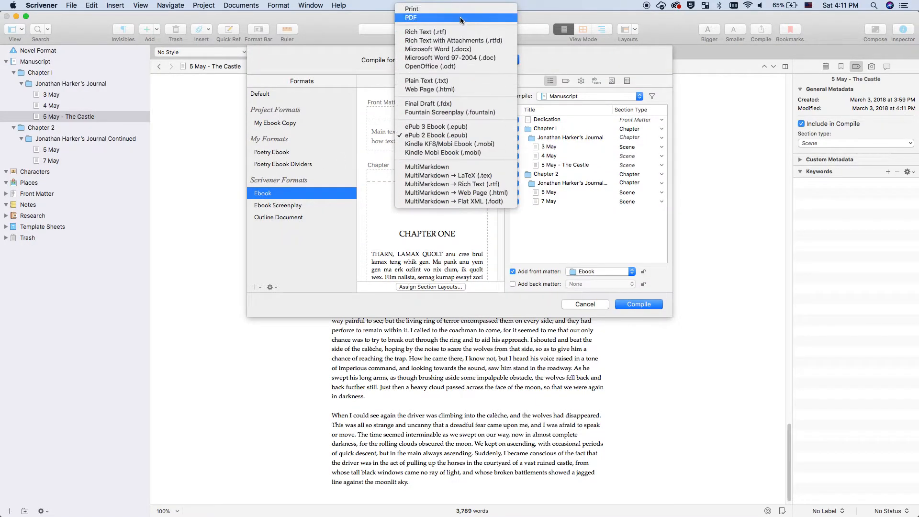
left_click(453, 8)
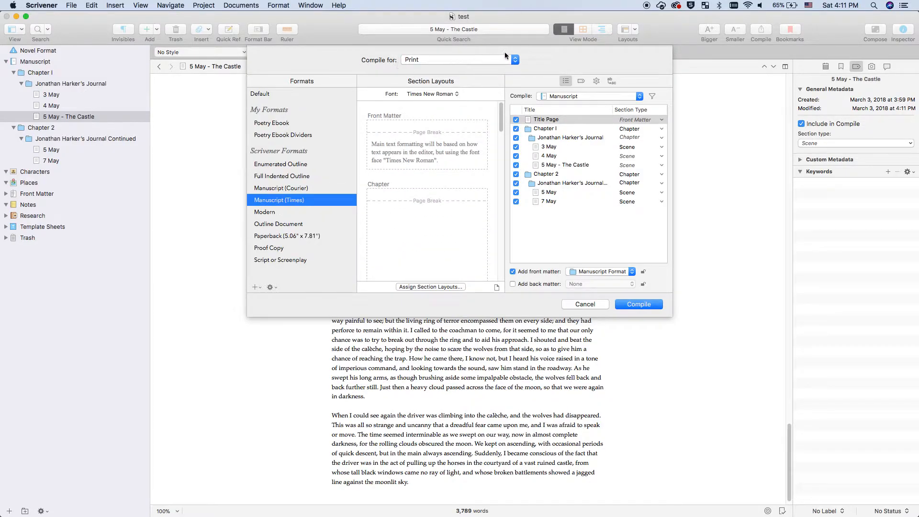
left_click(515, 60)
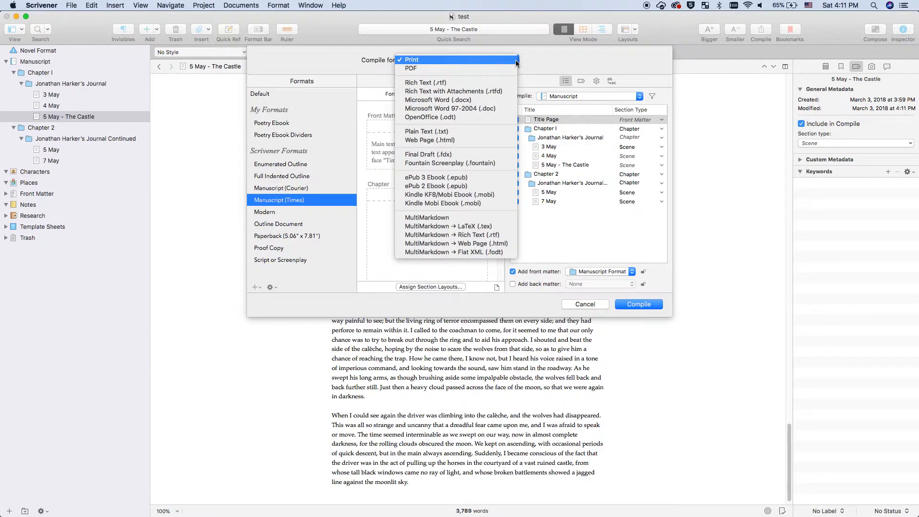
left_click(510, 61)
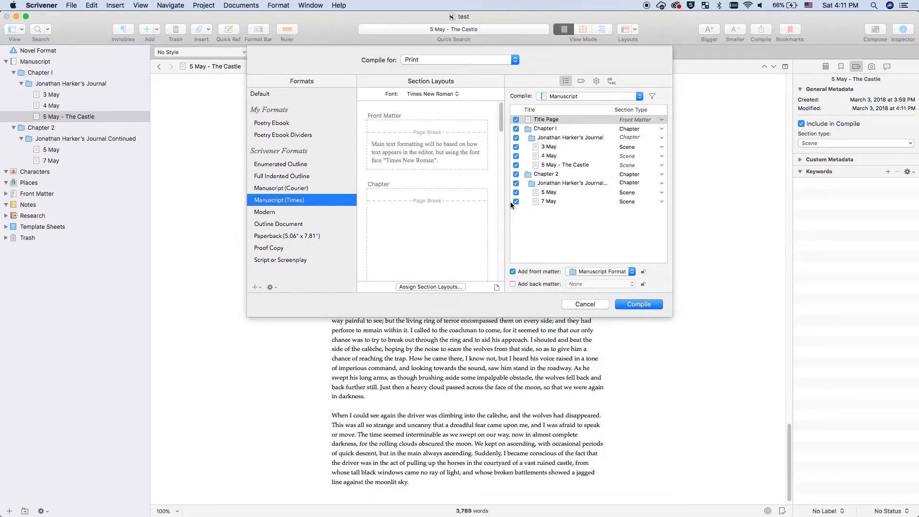
- Examine the Manuscript (Times) preview of the Chapter layout, including the separator between text sections
left_click_drag(502, 120, 499, 163)
left_click(433, 209)
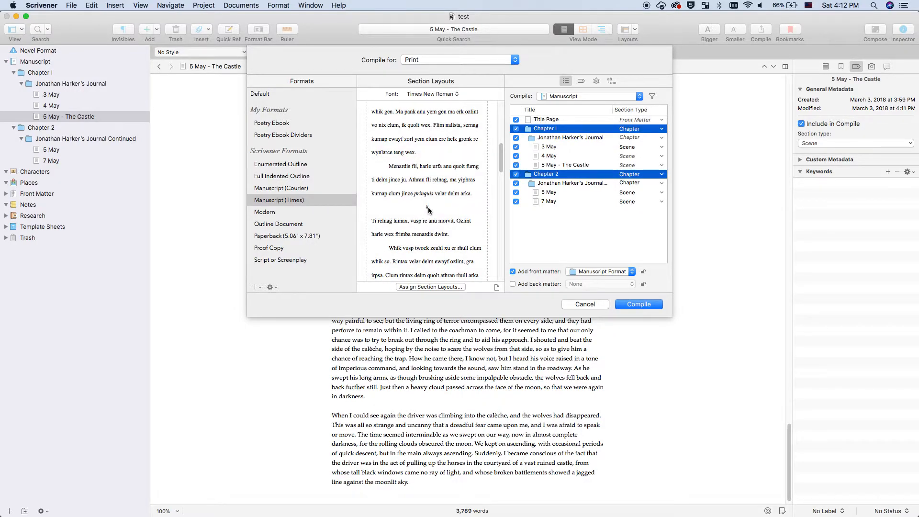
mouse_move(504, 156)
left_mouse_down()
mouse_move(502, 113)
mouse_move(496, 144)
left_mouse_up()
- Review the layouts assigned to the Scene, Chapter Heading and Chapter section types, and leave the assignments without saving
left_click(430, 287)
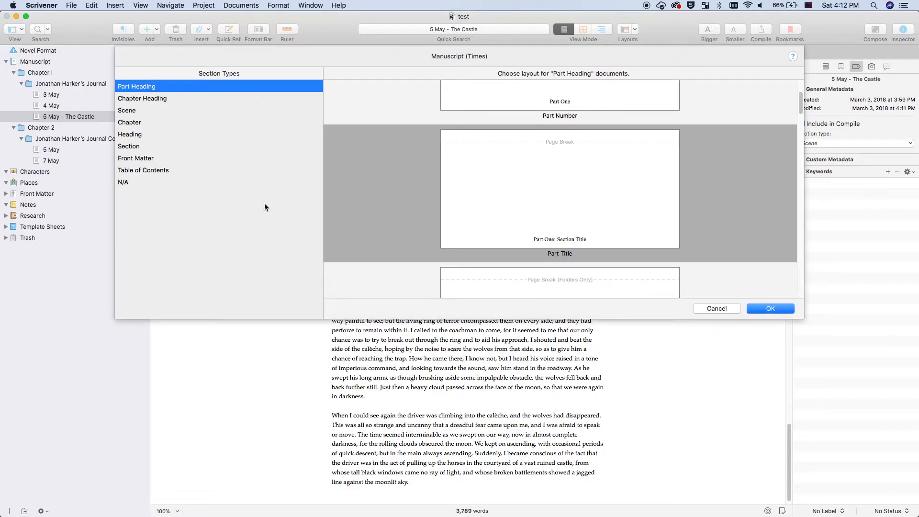
left_click(120, 111)
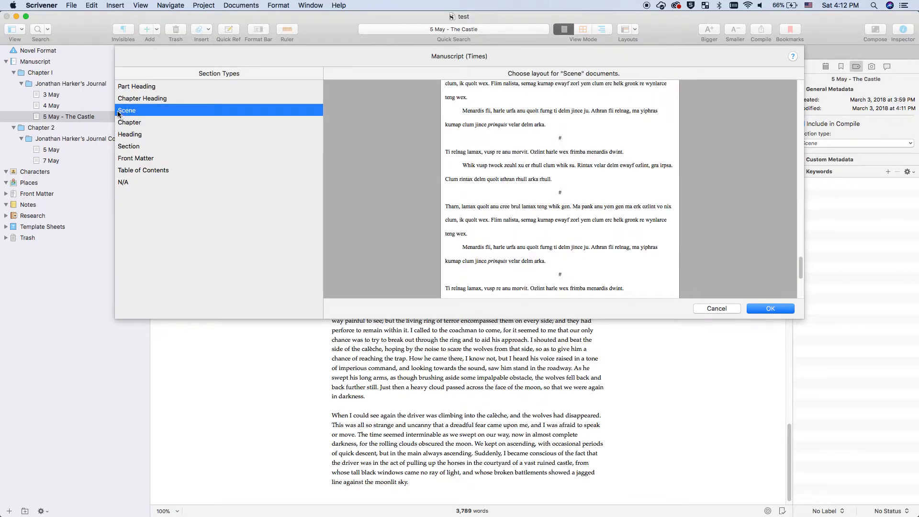
left_click(560, 138)
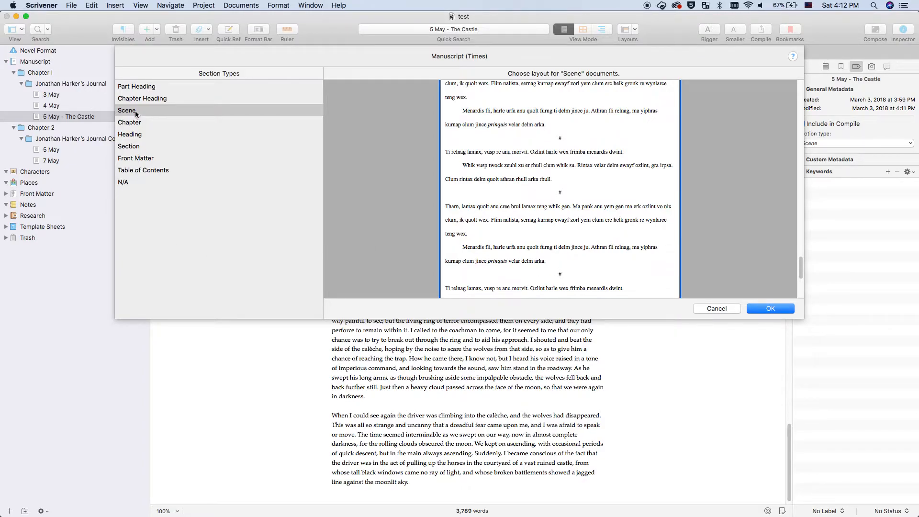
left_click(143, 98)
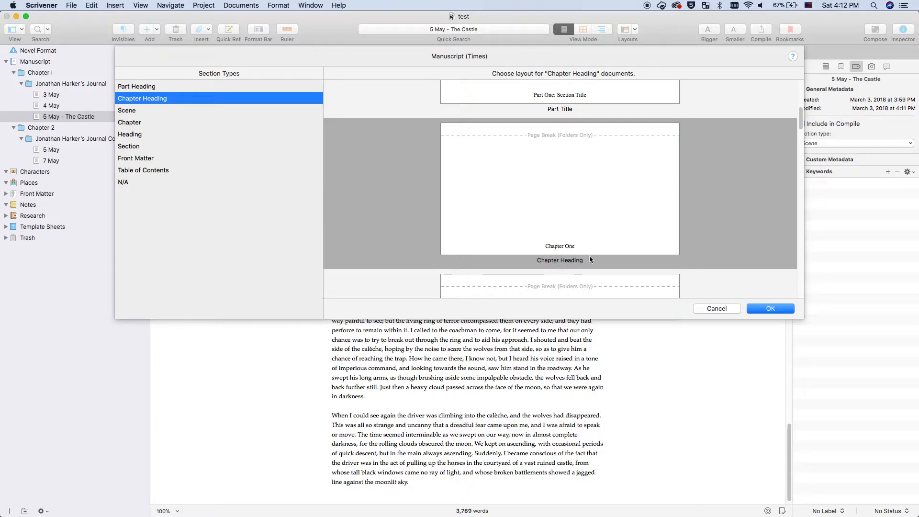
left_click(136, 125)
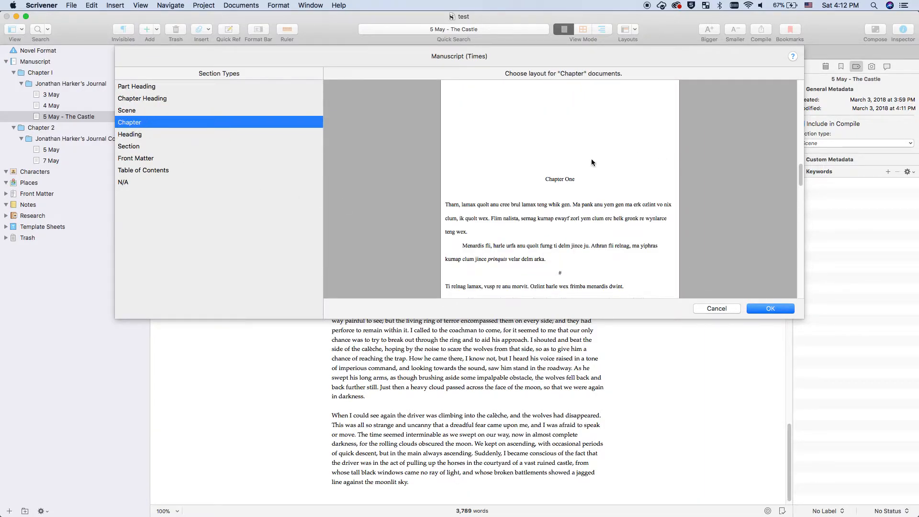
left_click(601, 172)
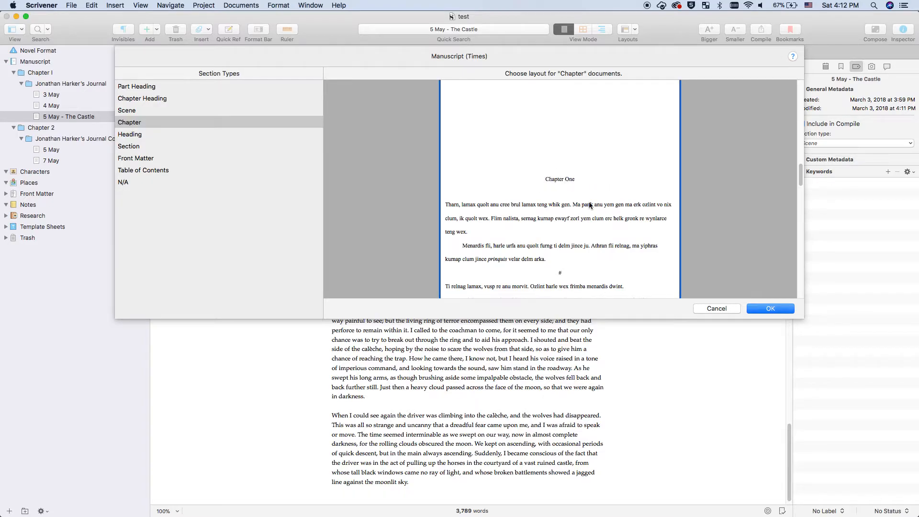
left_click(560, 273)
left_click(728, 308)
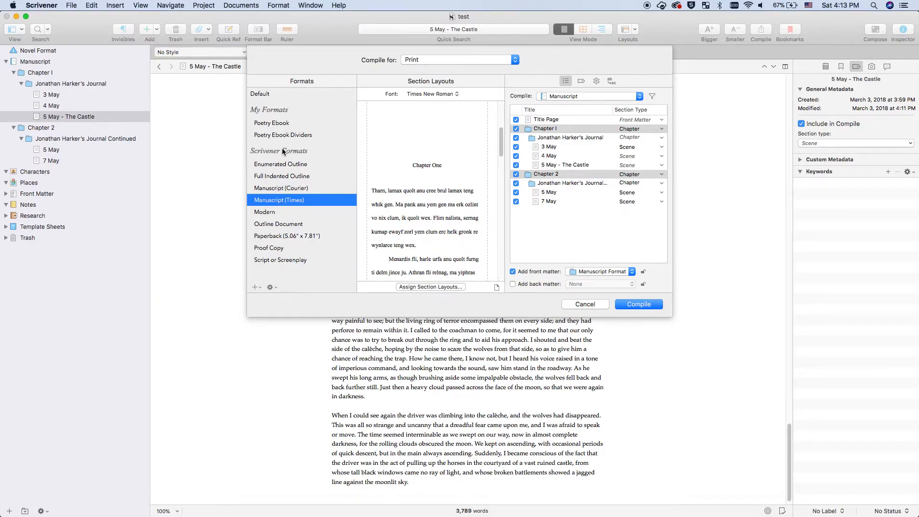
- Preview the Modern format's chapter layout and separator, and return to the Manuscript (Times) format
left_click(275, 212)
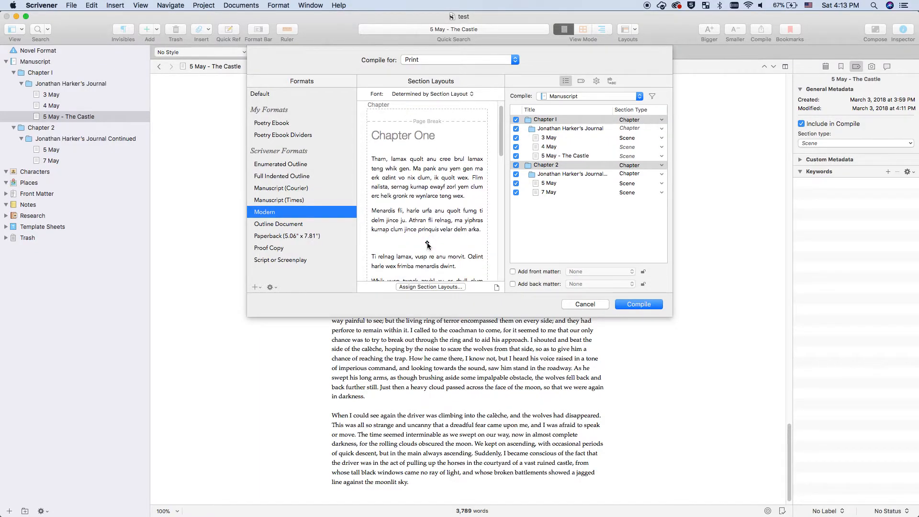
mouse_move(427, 244)
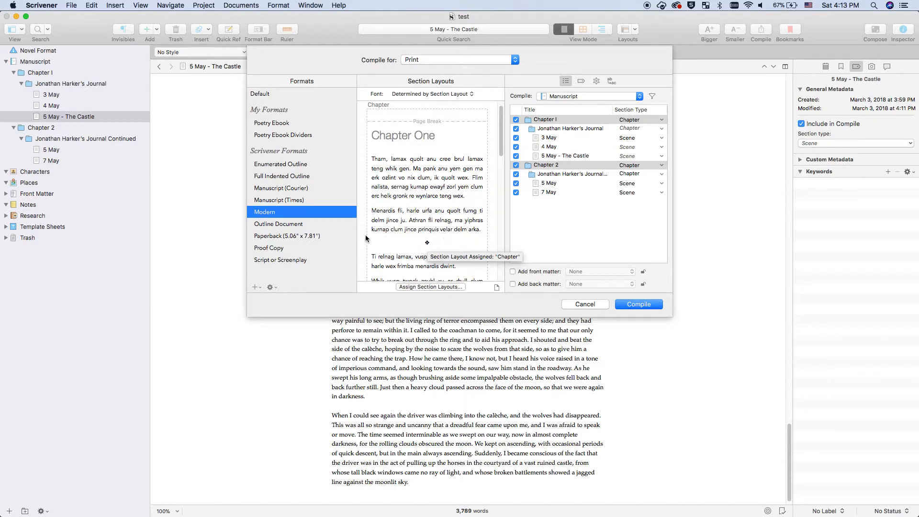
left_click(277, 200)
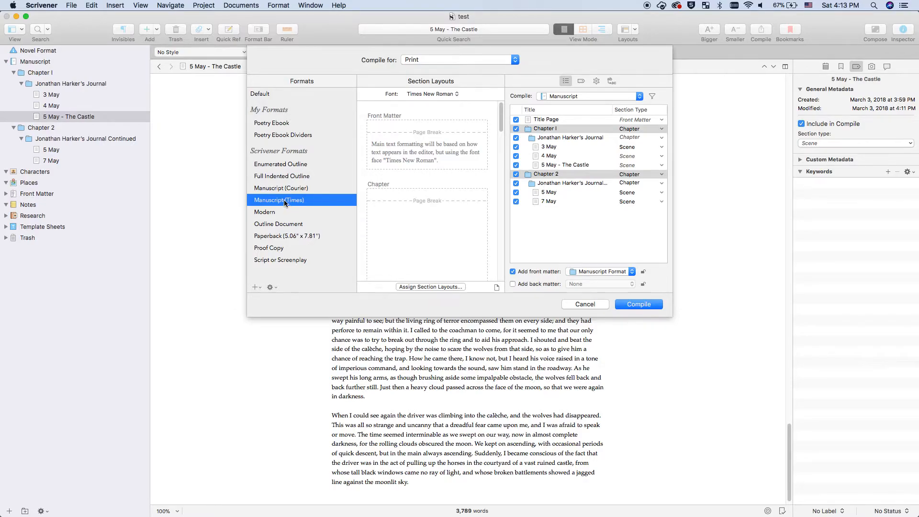
- Duplicate the Manuscript (Times) format for editing, naming the copy "My Manuscript (Times)" and keeping Project Formats as its save location
right_click(300, 201)
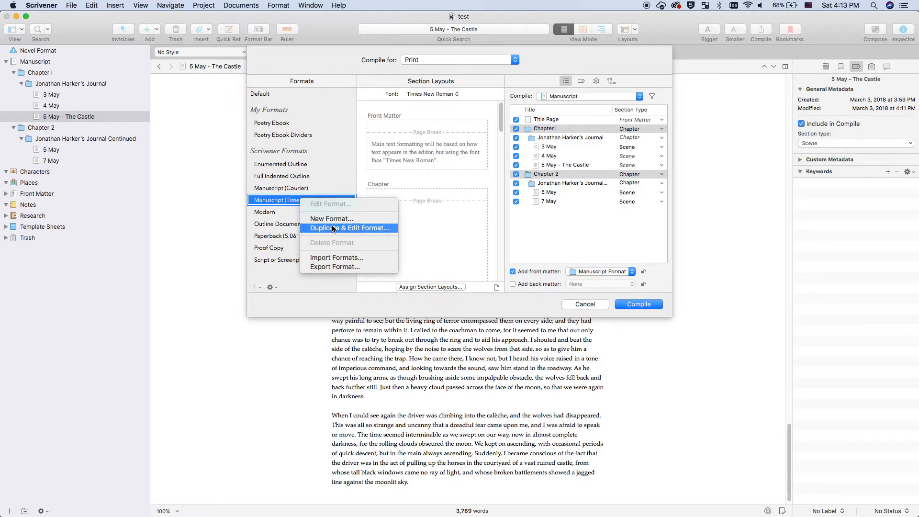
left_click(260, 286)
left_click(260, 286)
left_click(266, 307)
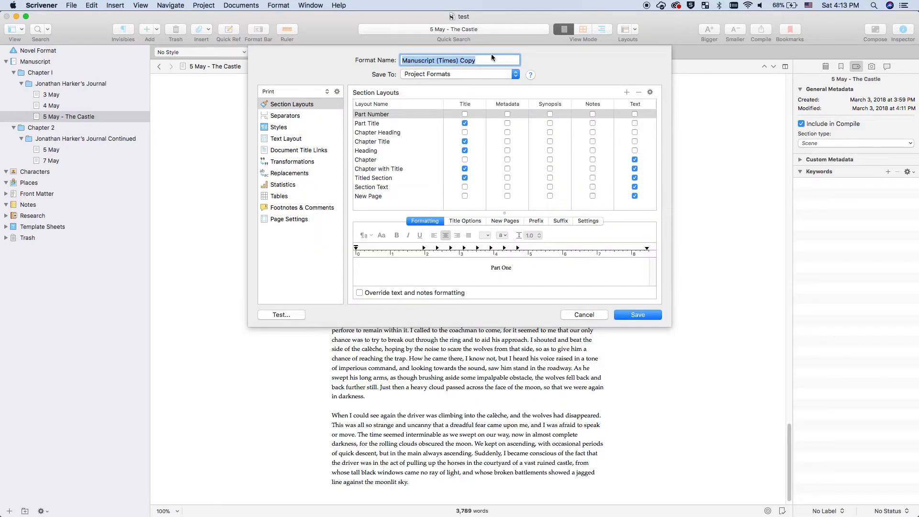
left_click(402, 61)
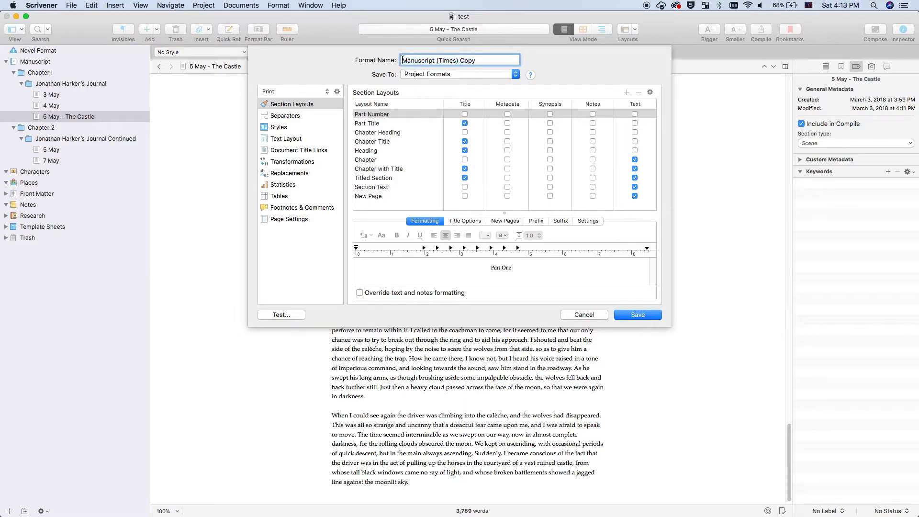
type("My")
left_click_drag(470, 59, 506, 57)
key("BackSpace")
left_click(512, 74)
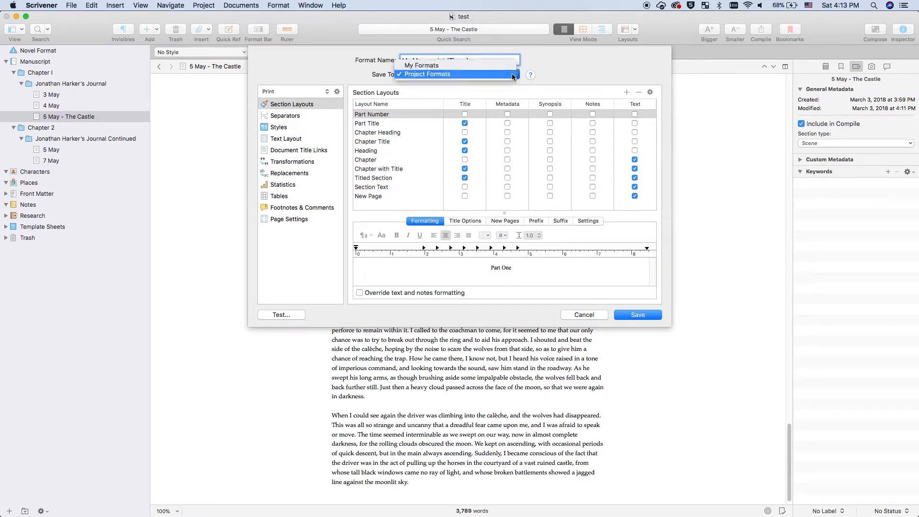
left_click(487, 74)
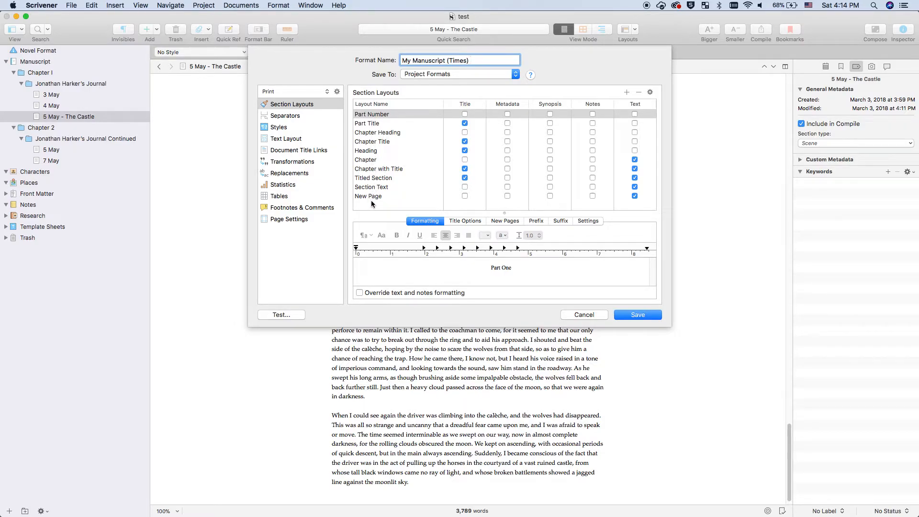
- Examine the Chapter layout's formatting, title prefix, new page, section prefix and suffix, and first-line indent options
left_click(370, 161)
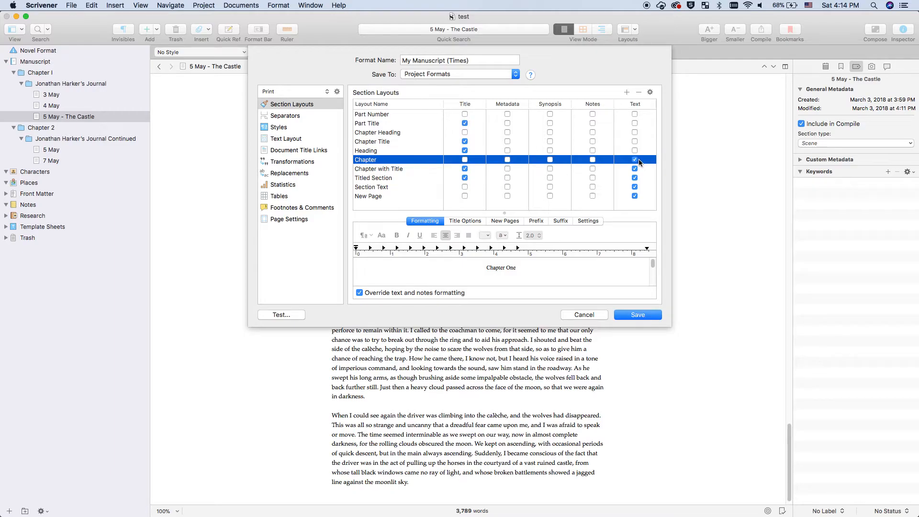
scroll(531, 263, "down", 1)
left_click(467, 221)
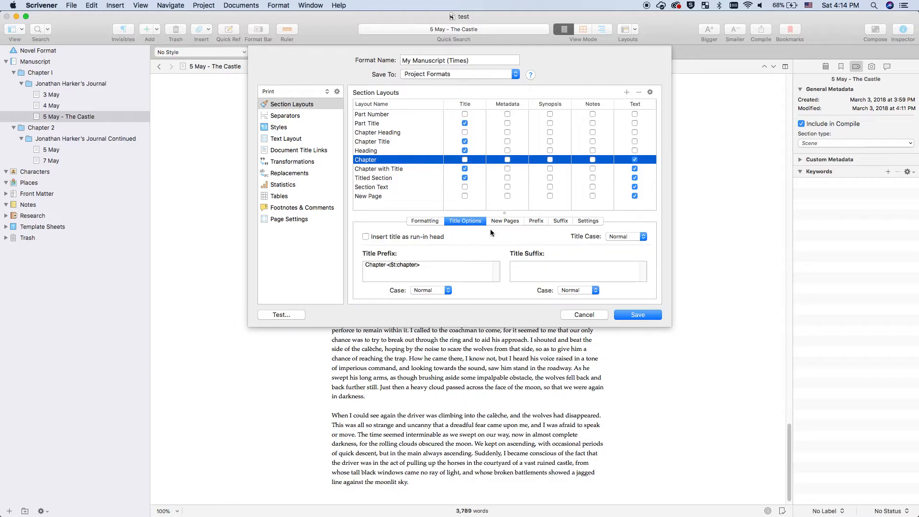
left_click(366, 264)
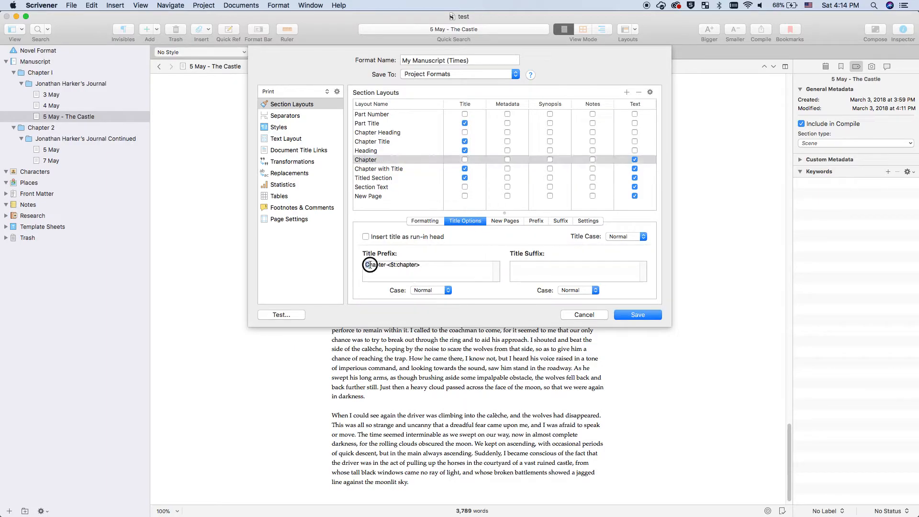
left_click_drag(367, 265, 438, 264)
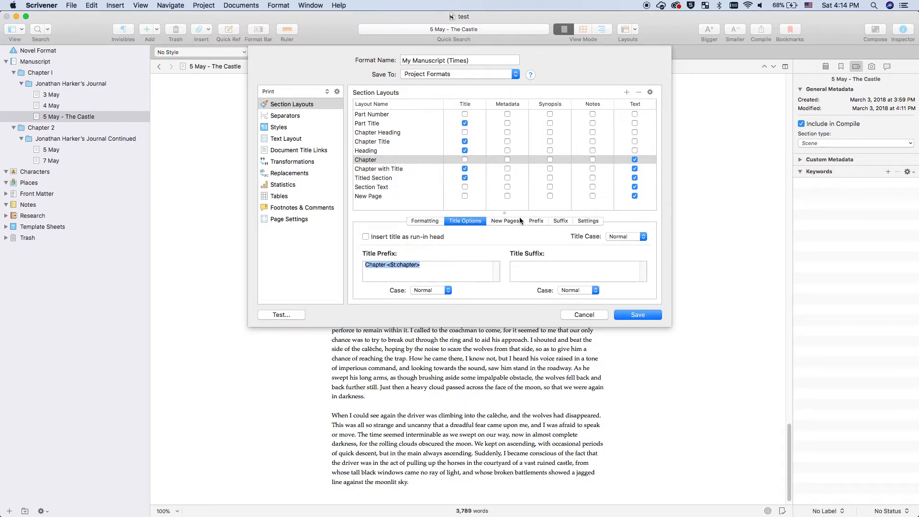
left_click(514, 223)
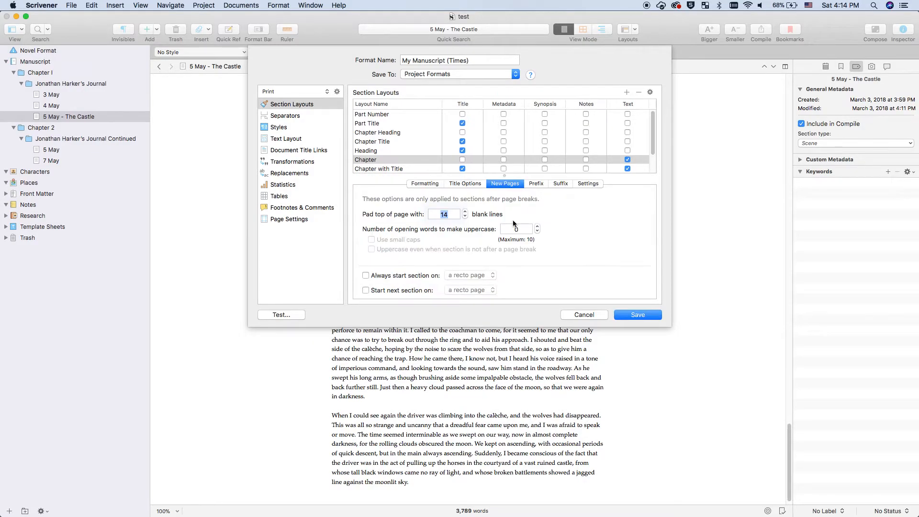
left_click(537, 184)
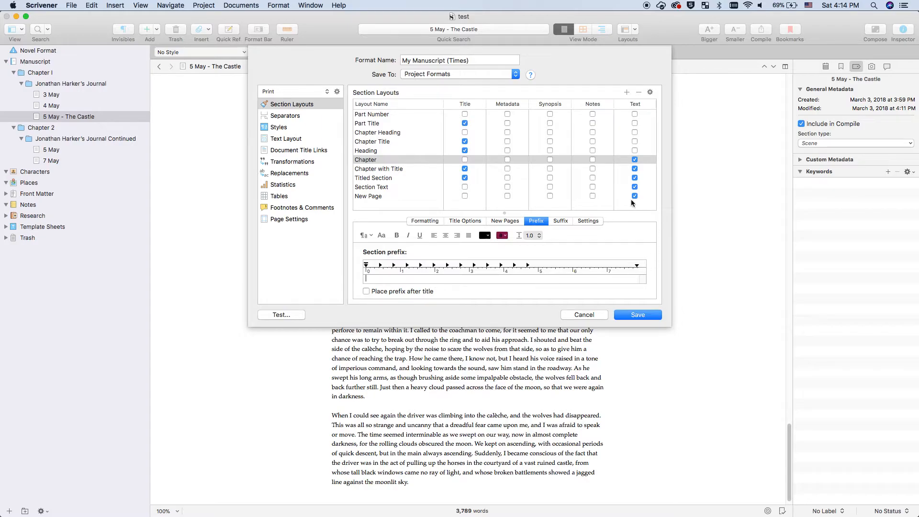
left_click(561, 220)
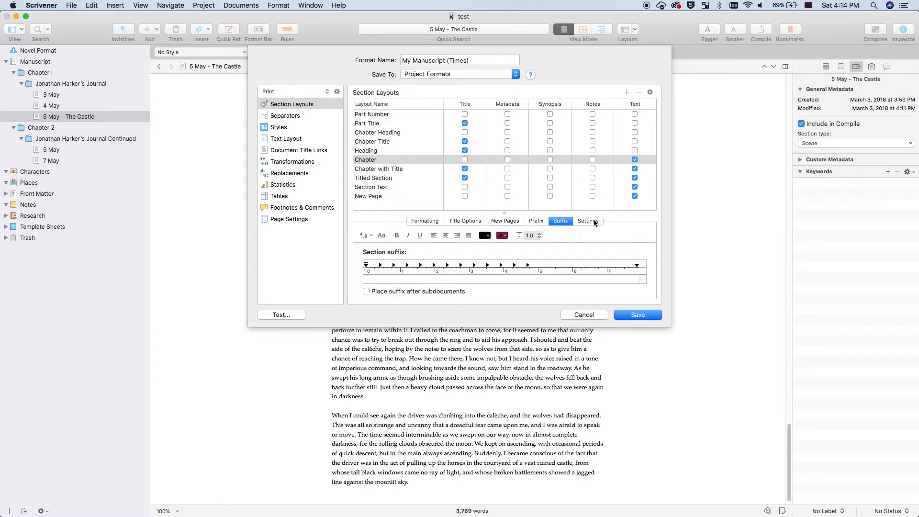
left_click(591, 220)
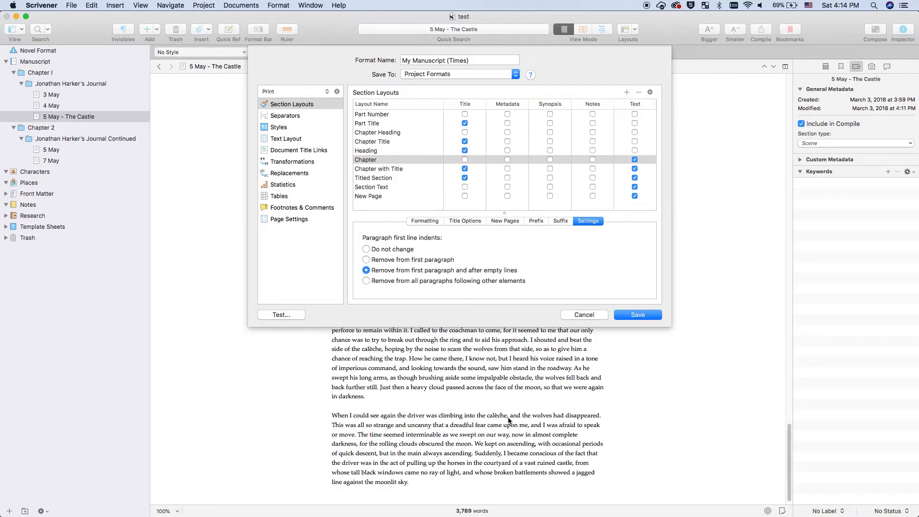
left_click(430, 220)
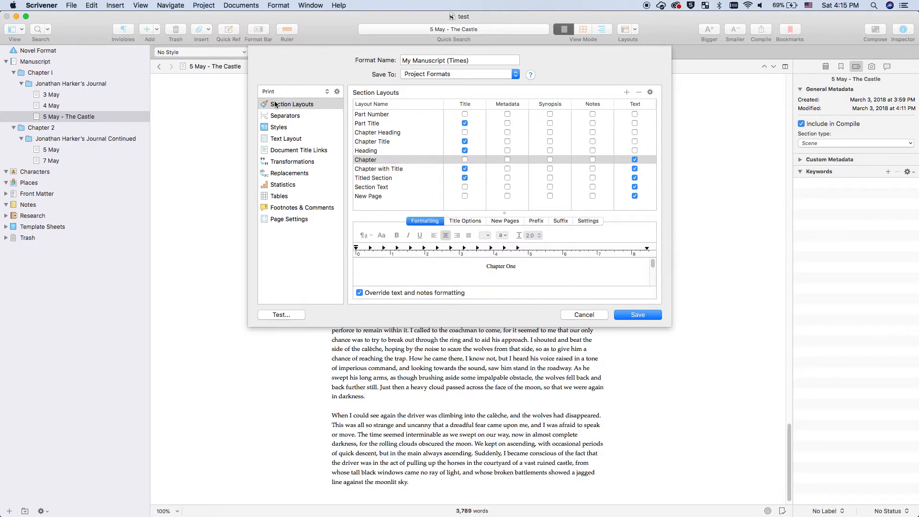
- Clear the blank line separator of the Chapter section layout in the format's separator settings
left_click(278, 115)
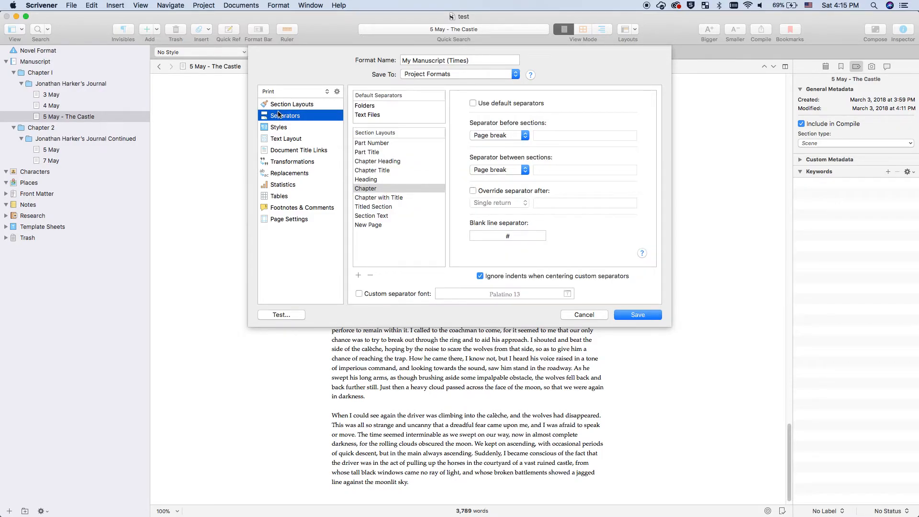
left_click(368, 190)
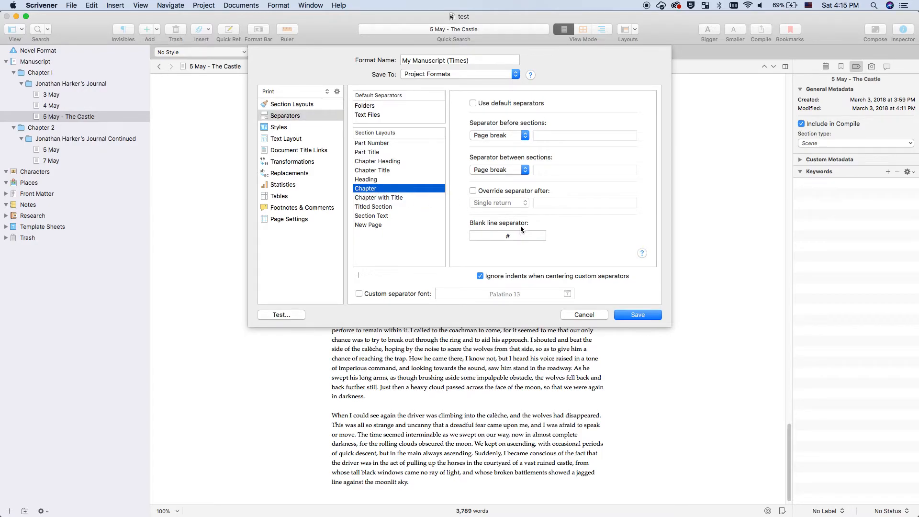
left_click(525, 237)
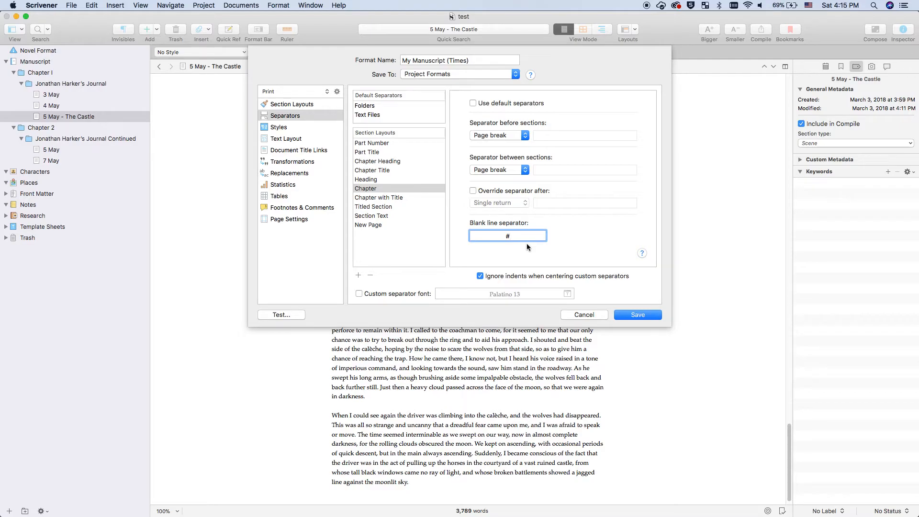
key("BackSpace")
- Clear the blank line separators of the Chapter with Title and Titled Section layouts
left_click(380, 199)
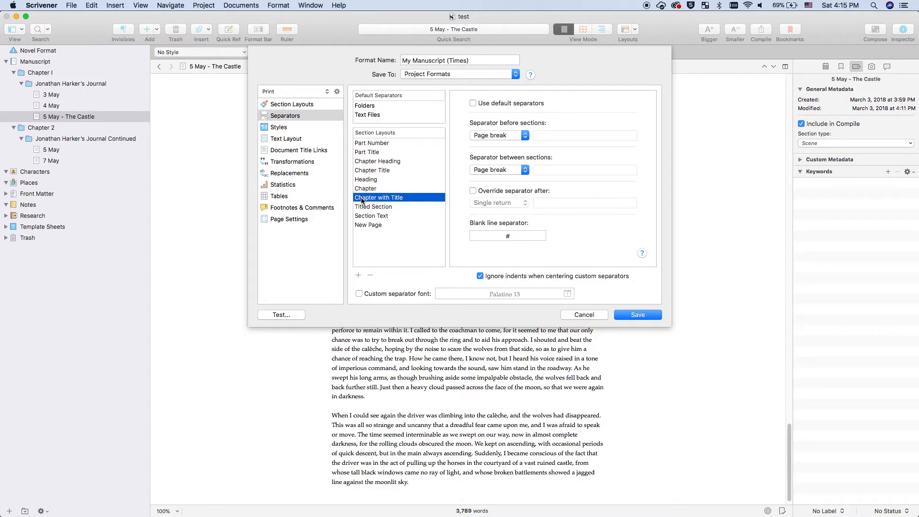
left_click(511, 236)
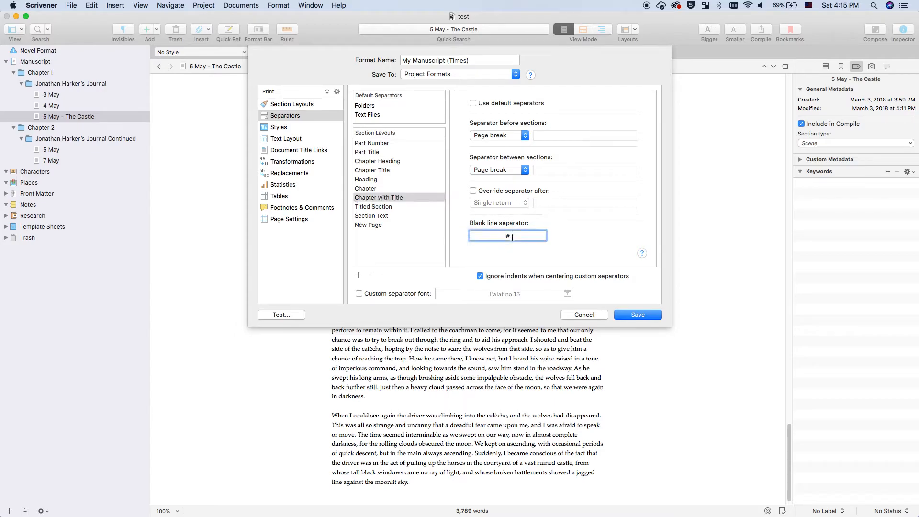
key("BackSpace")
left_click(392, 207)
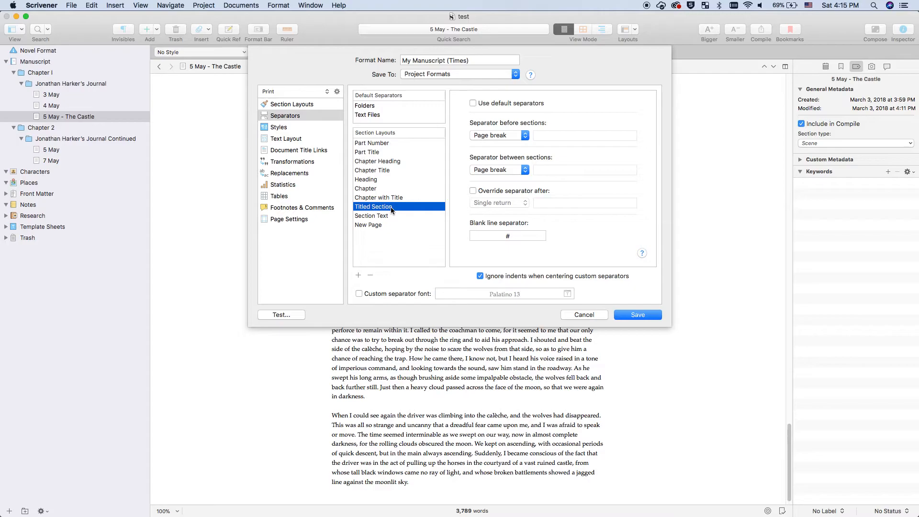
left_click(515, 234)
key("BackSpace")
left_click(397, 207)
- Clear the Section Text layout's custom separator between sections and its blank line separator
left_click(398, 215)
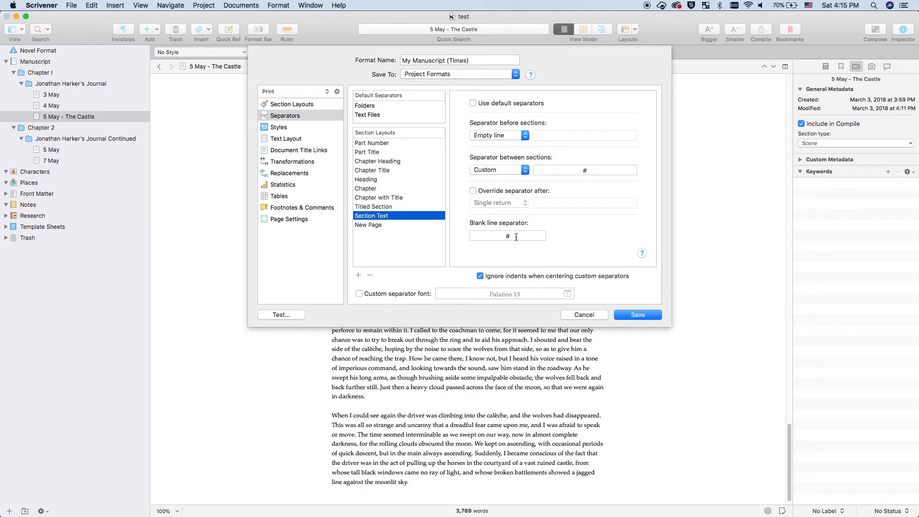
left_click(595, 168)
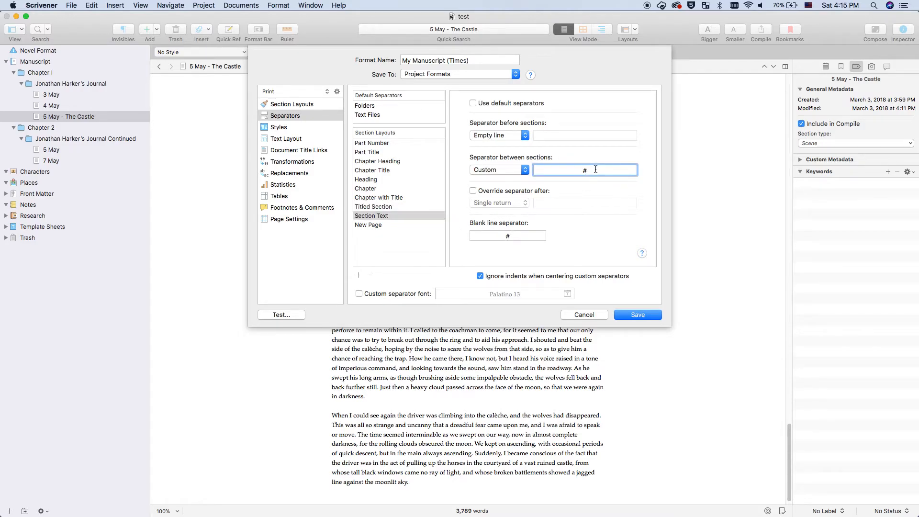
key("BackSpace")
left_click(511, 236)
left_click_drag(511, 237, 489, 238)
key("BackSpace")
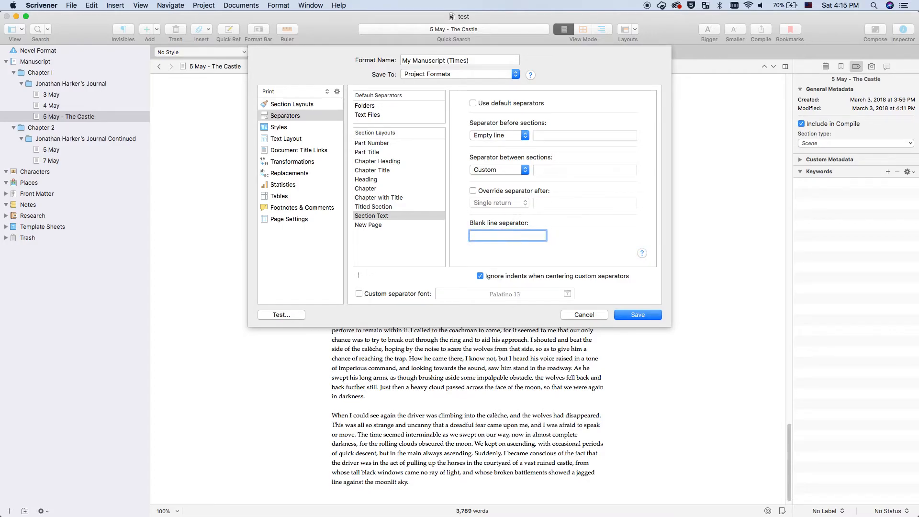
- Review the separator settings of the New Page, Chapter, Heading, Chapter Title and Chapter Heading layouts
left_click(367, 225)
left_click(366, 188)
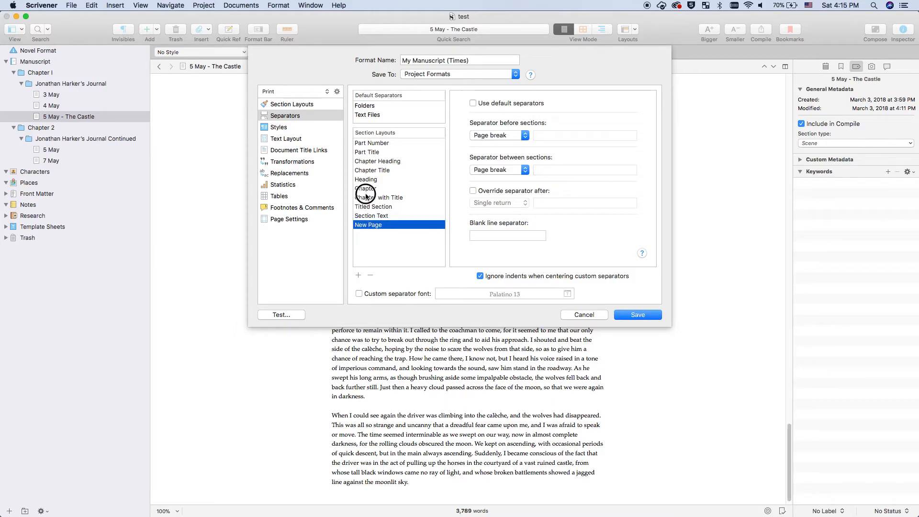
left_click(368, 180)
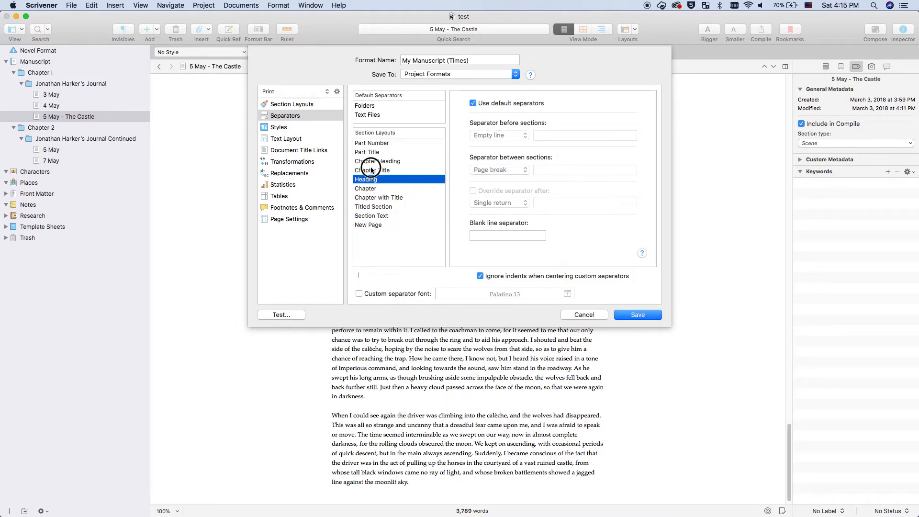
left_click(372, 171)
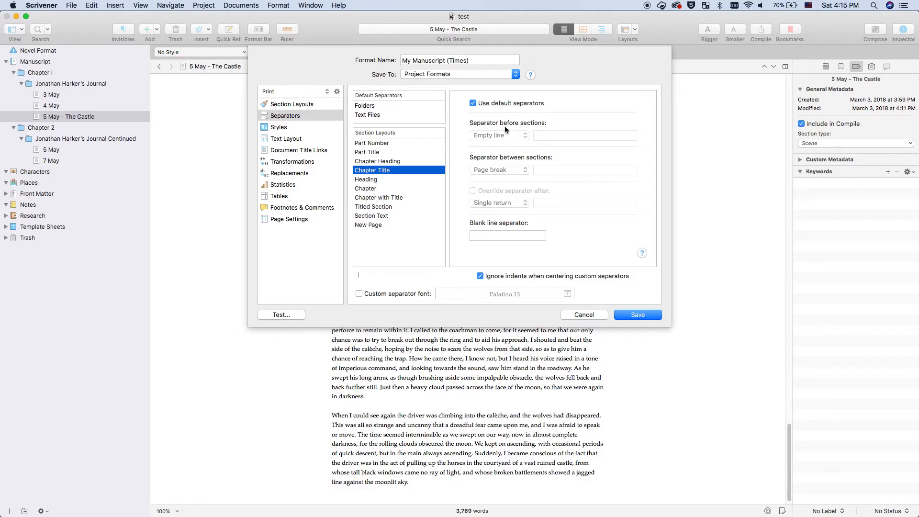
left_click(373, 162)
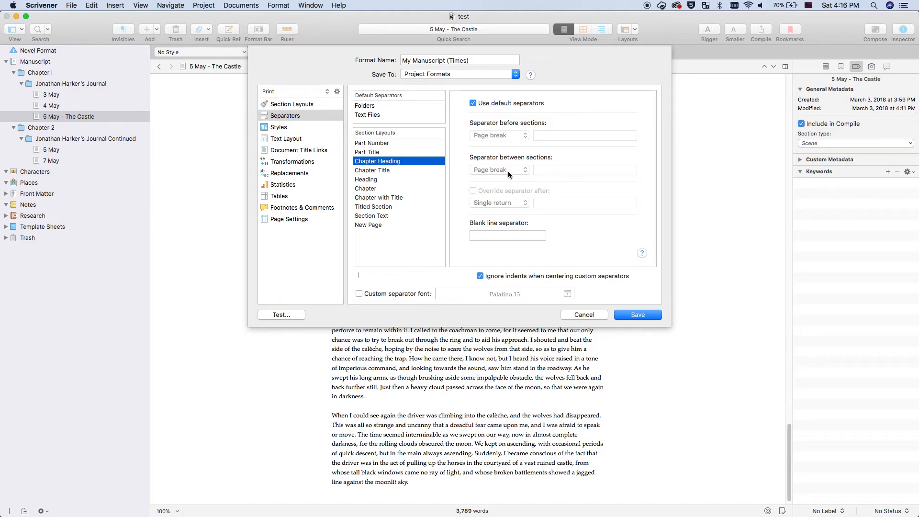
- Turn off default separators for Chapter Heading to view the choices for the separator between sections, and turn them back on
left_click(474, 104)
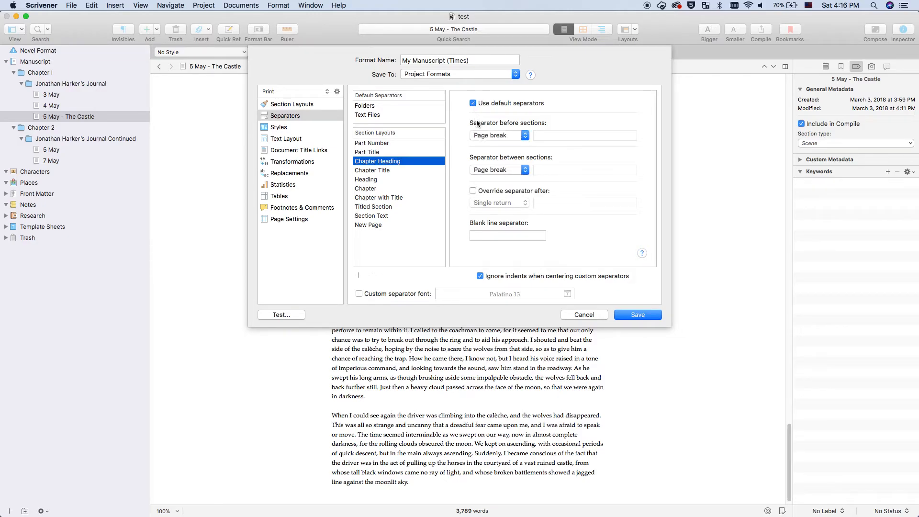
left_click(525, 170)
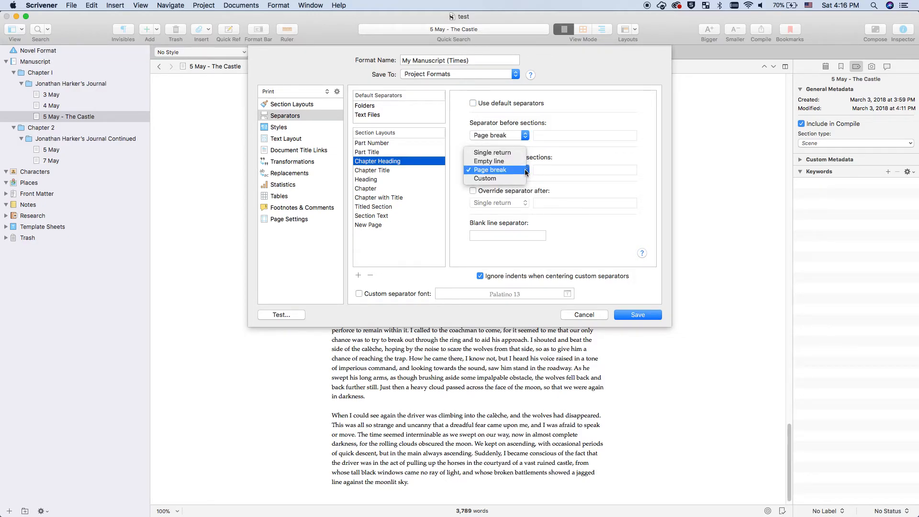
left_click(474, 102)
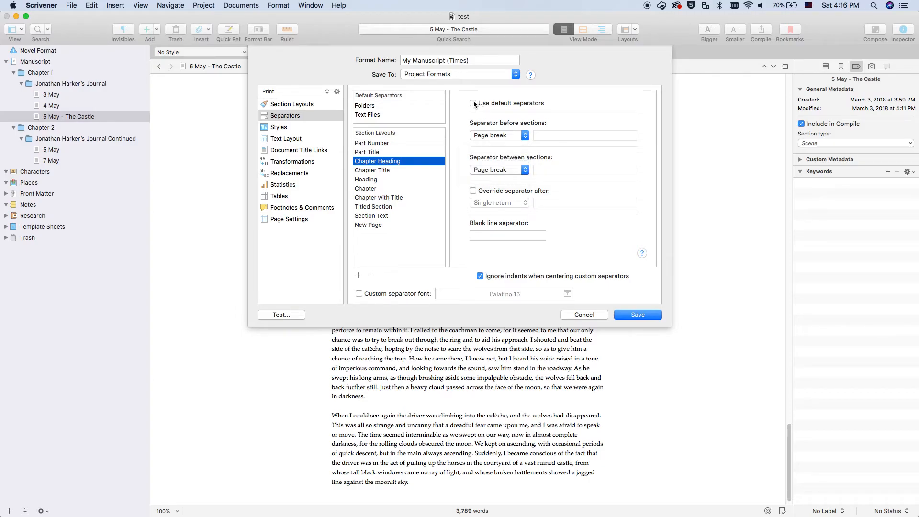
left_click(472, 104)
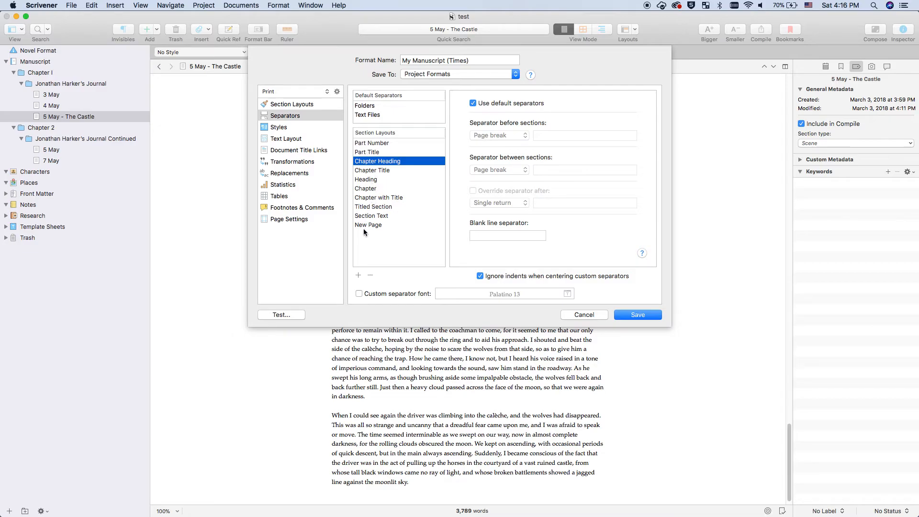
- Check the Section Text choices for the separator before sections, keep Empty line, and save the format
left_click(366, 215)
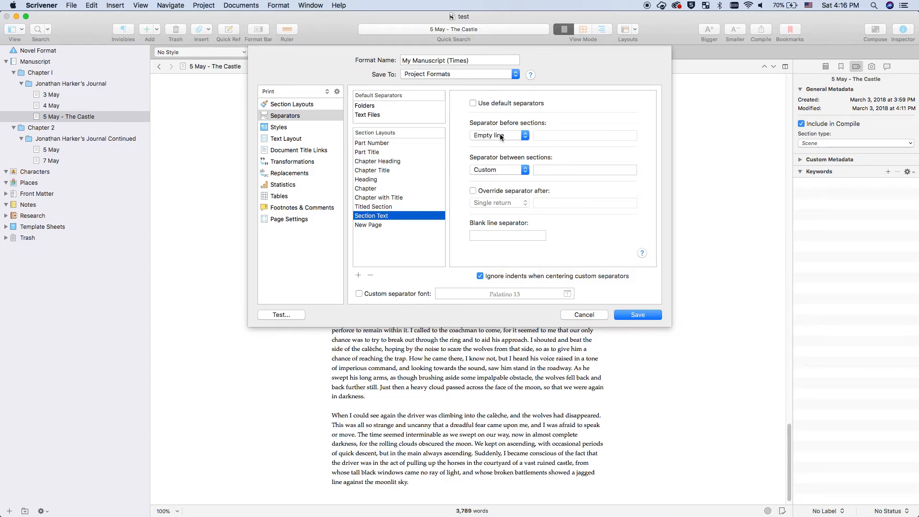
left_click(515, 133)
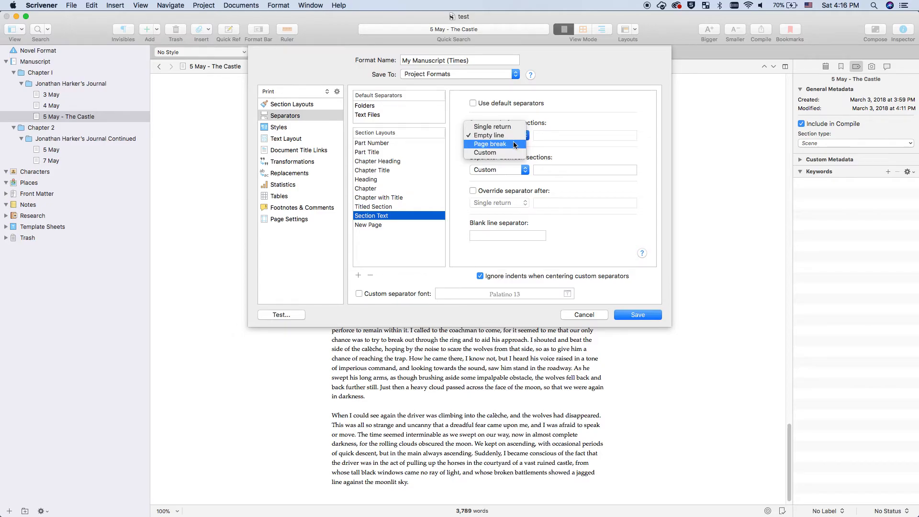
left_click(509, 135)
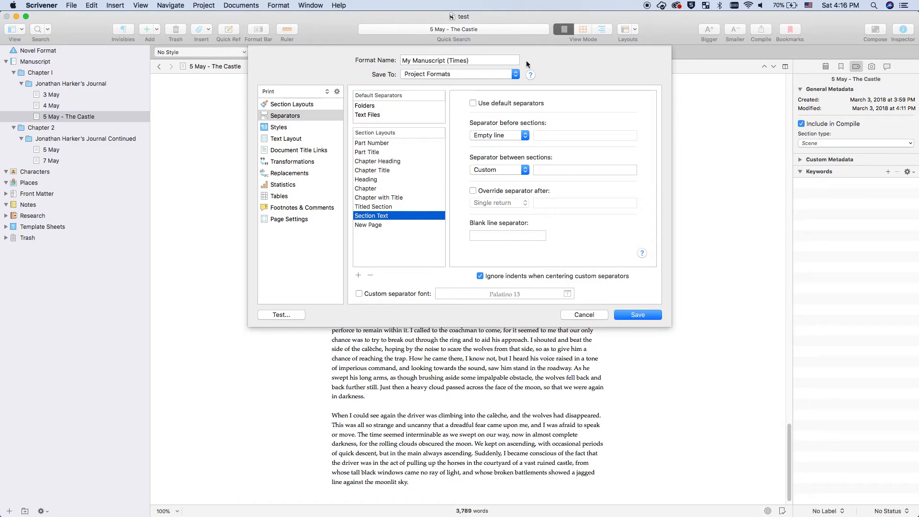
left_click(640, 314)
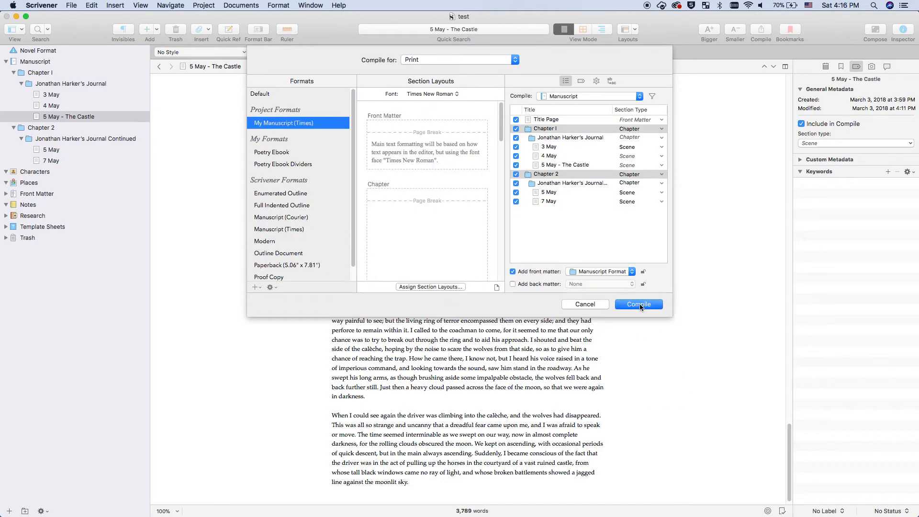
- Compile the manuscript for print with the My Manuscript (Times) format and open the resulting PDF in Preview
left_click(640, 305)
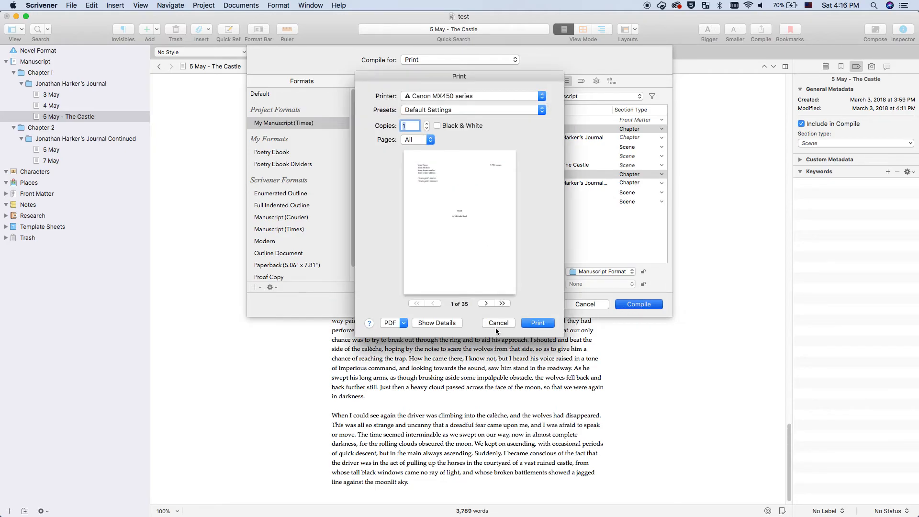
left_click(400, 326)
left_click(402, 333)
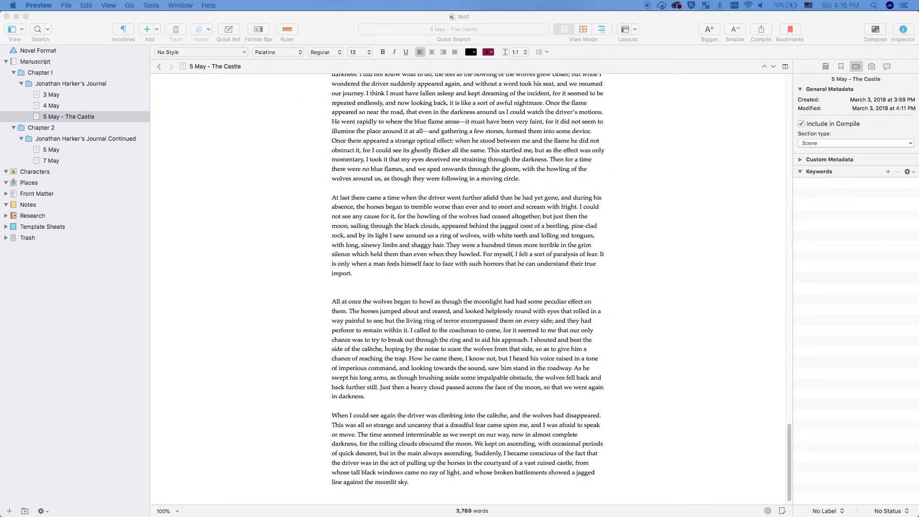
left_click_drag(1, 273, 376, 67)
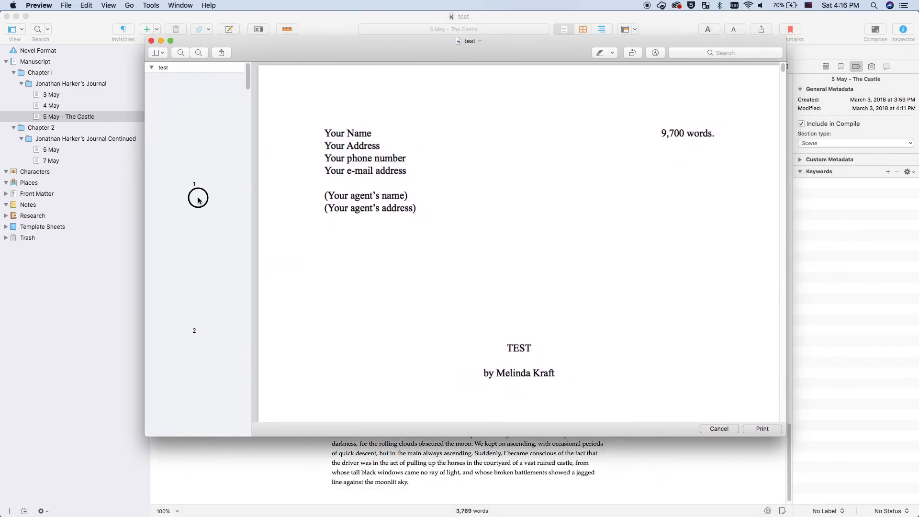
- Examine the chapter headings and the spacing between scenes in the compiled pages, and close the preview without printing
left_click(194, 233)
scroll(209, 254, "down", 1)
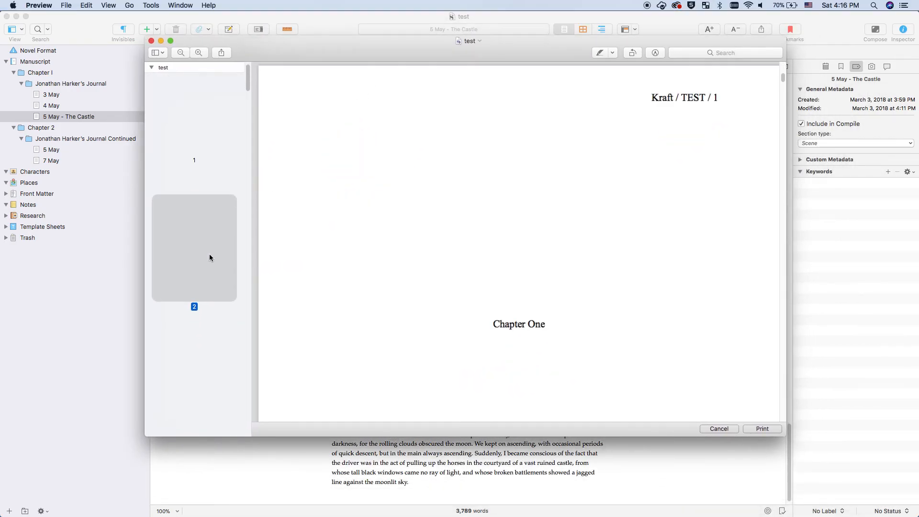
left_click(198, 353)
scroll(197, 355, "down", 1)
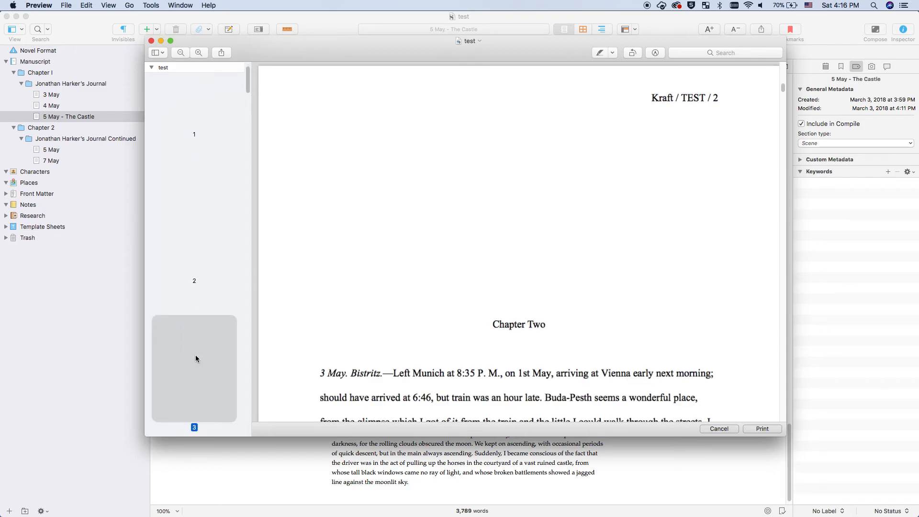
scroll(379, 339, "down", 5)
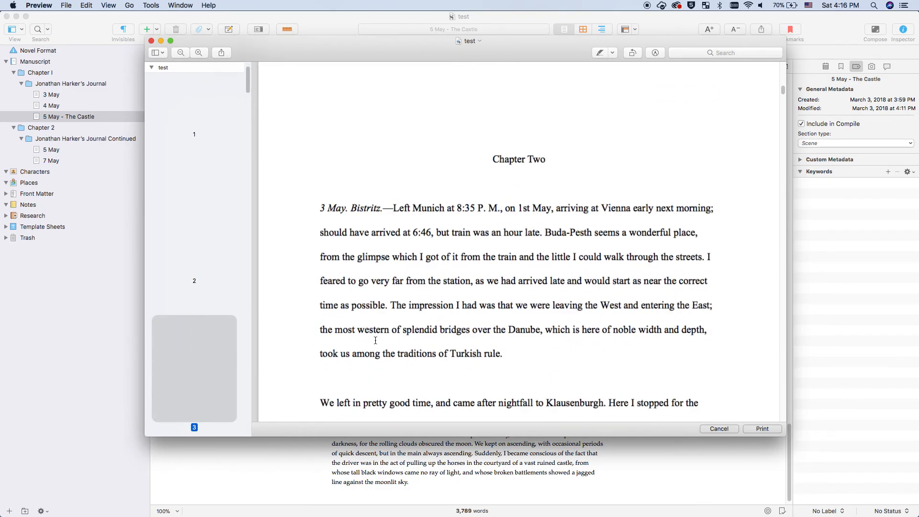
scroll(375, 340, "down", 10)
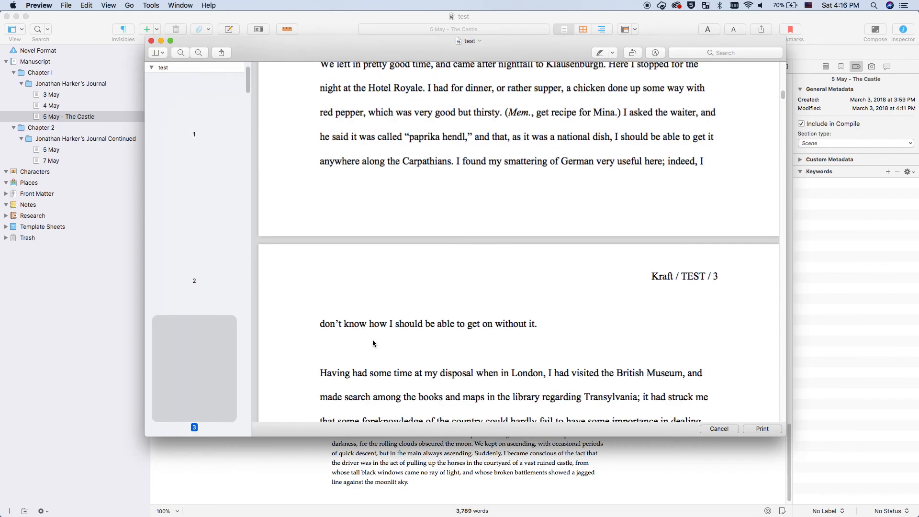
scroll(372, 342, "down", 10)
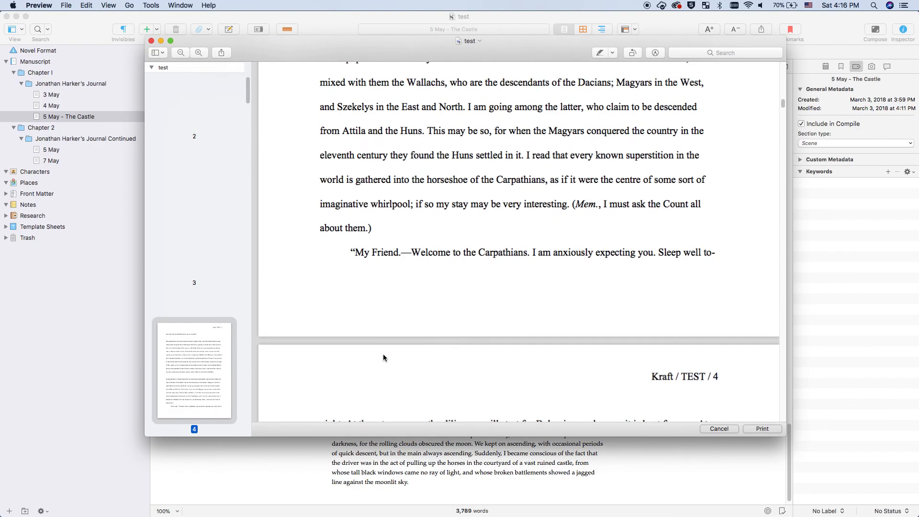
scroll(383, 357, "down", 10)
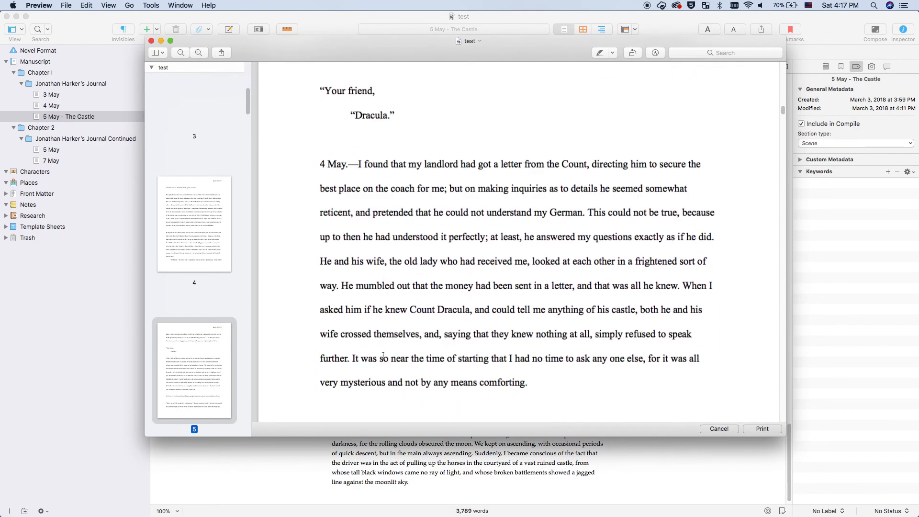
scroll(383, 356, "down", 10)
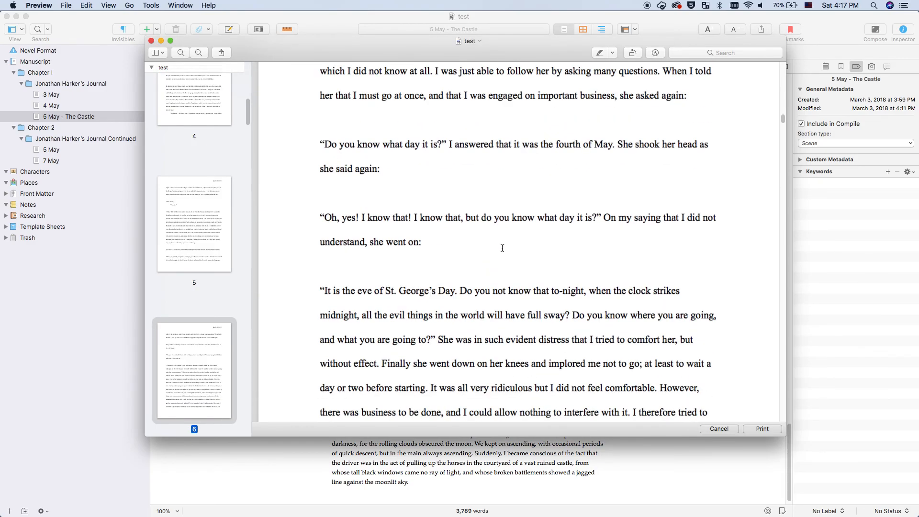
left_click(721, 429)
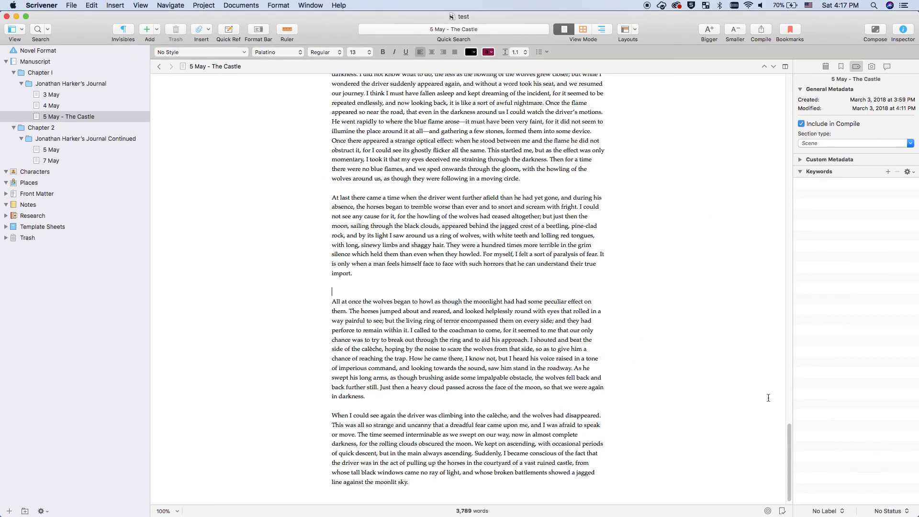